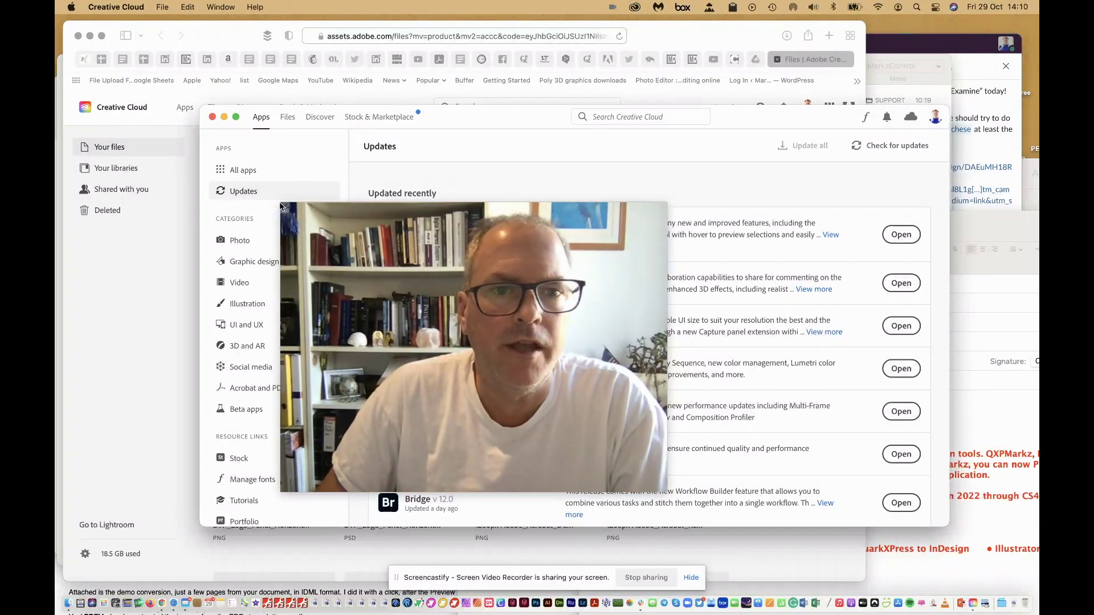
Step: Switch from the browser back to Creative Cloud and try launching InDesign 2021
{"action": "left_click", "coordinate": [284, 206]}
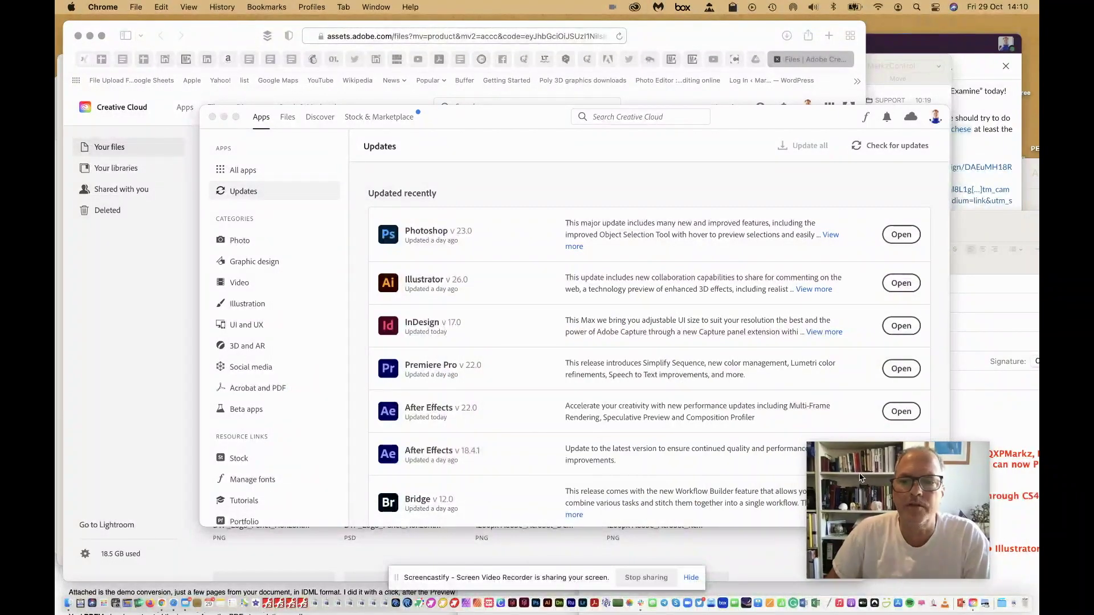
{"action": "left_click", "coordinate": [766, 112]}
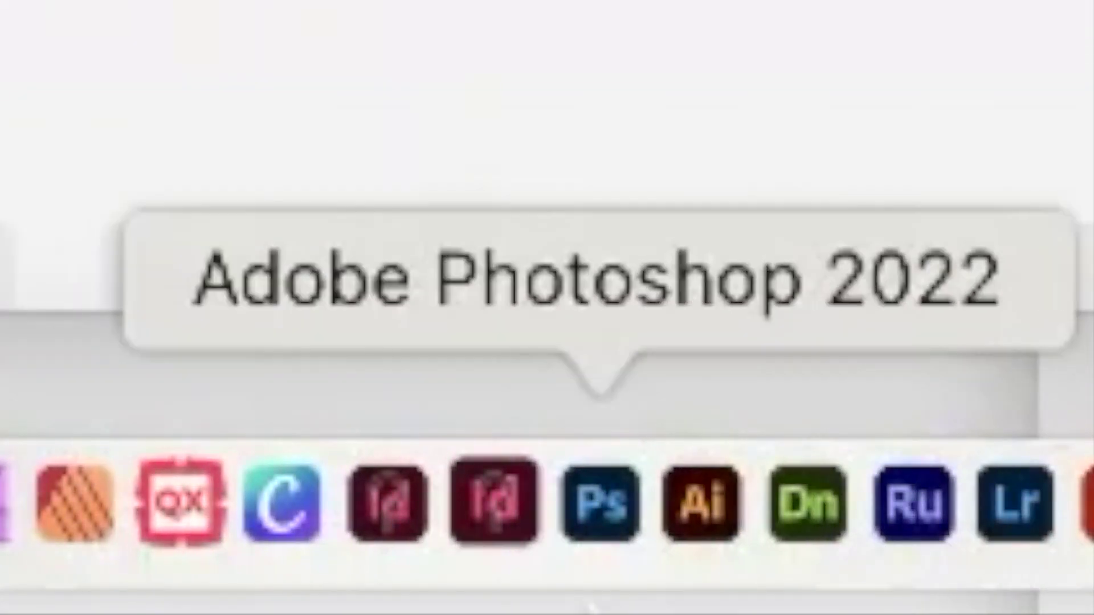
{"action": "left_click", "coordinate": [391, 509]}
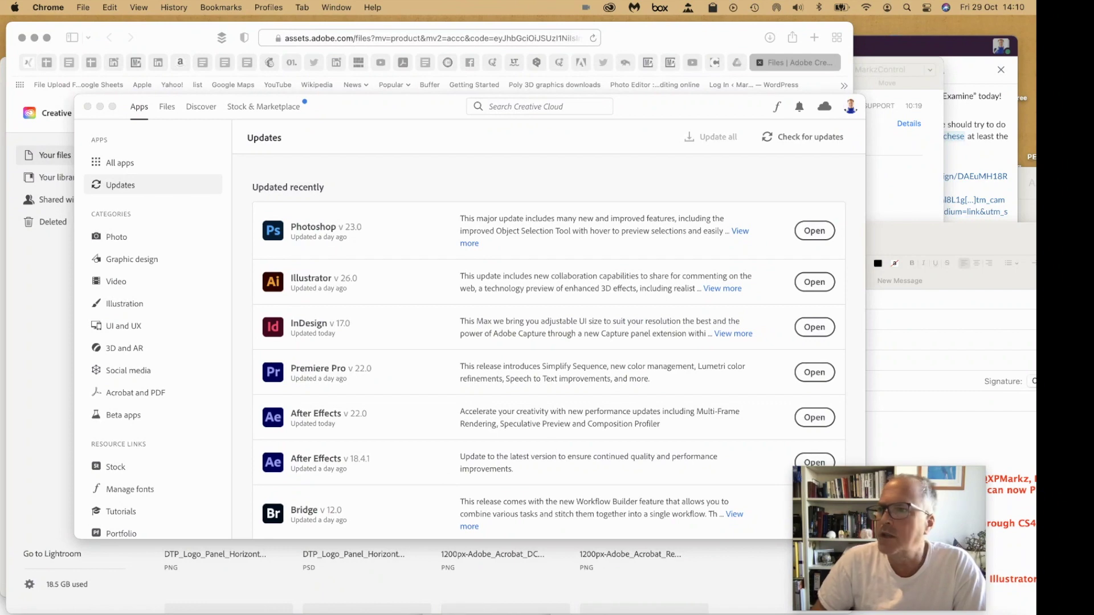
Step: Read through the InDesign forum thread, hide it, then force quit Photoshop 2022 from the Dock
{"action": "key", "text": "super+grave"}
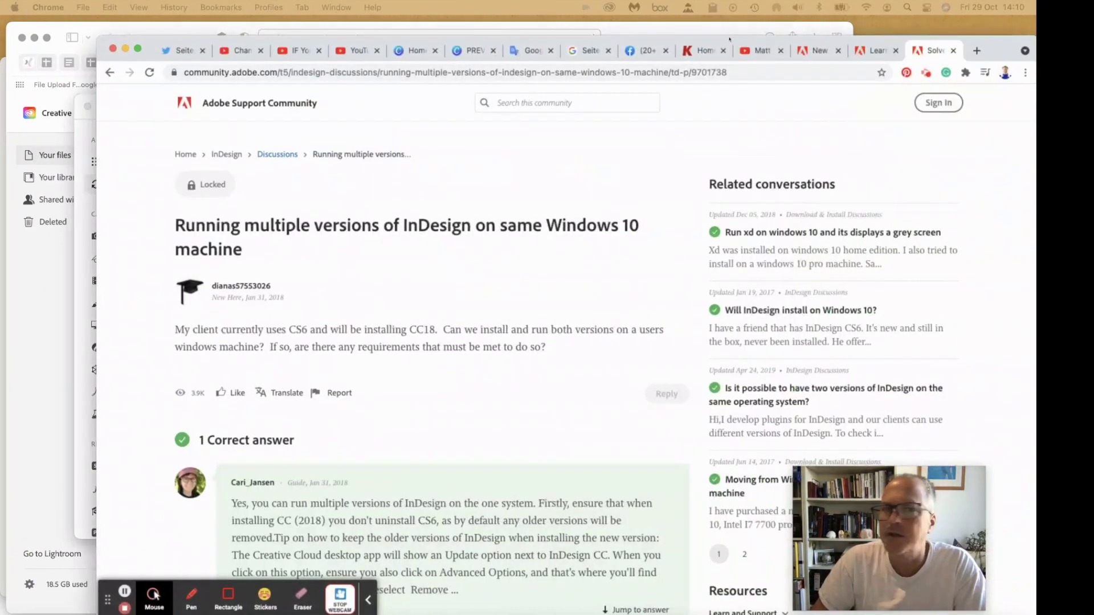
{"action": "scroll", "coordinate": [513, 302], "scroll_direction": "down", "scroll_amount": 3}
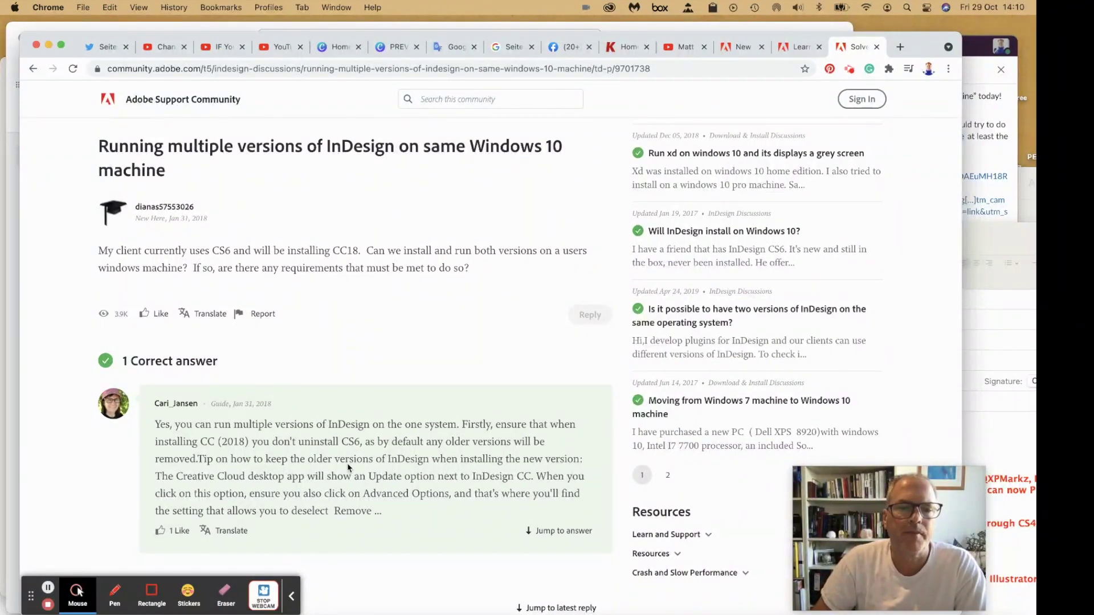
{"action": "scroll", "coordinate": [439, 446], "scroll_direction": "down", "scroll_amount": 2}
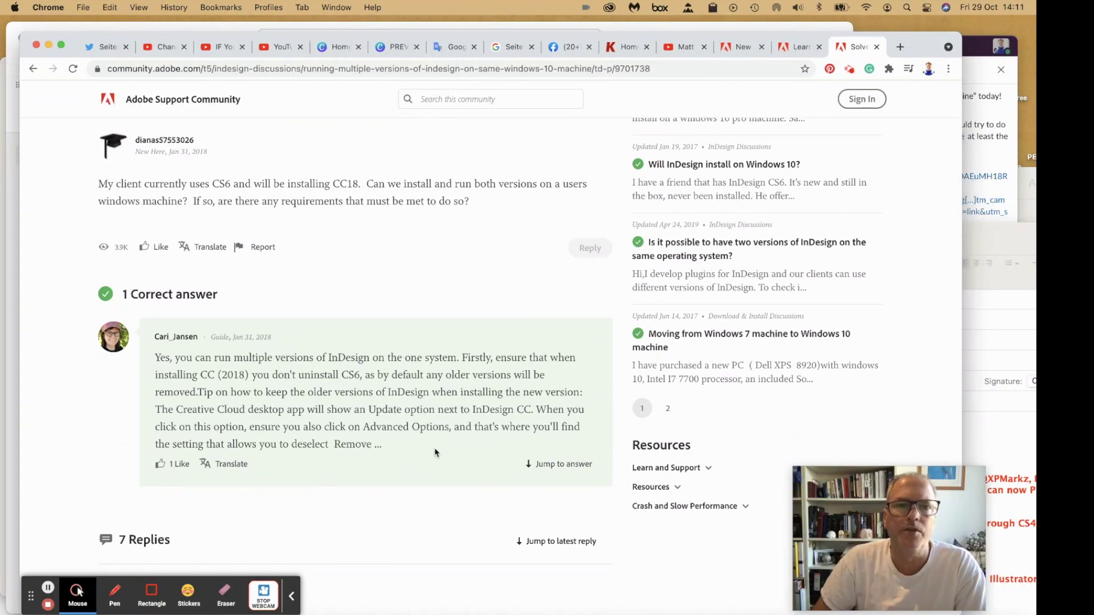
{"action": "key", "text": "super+h"}
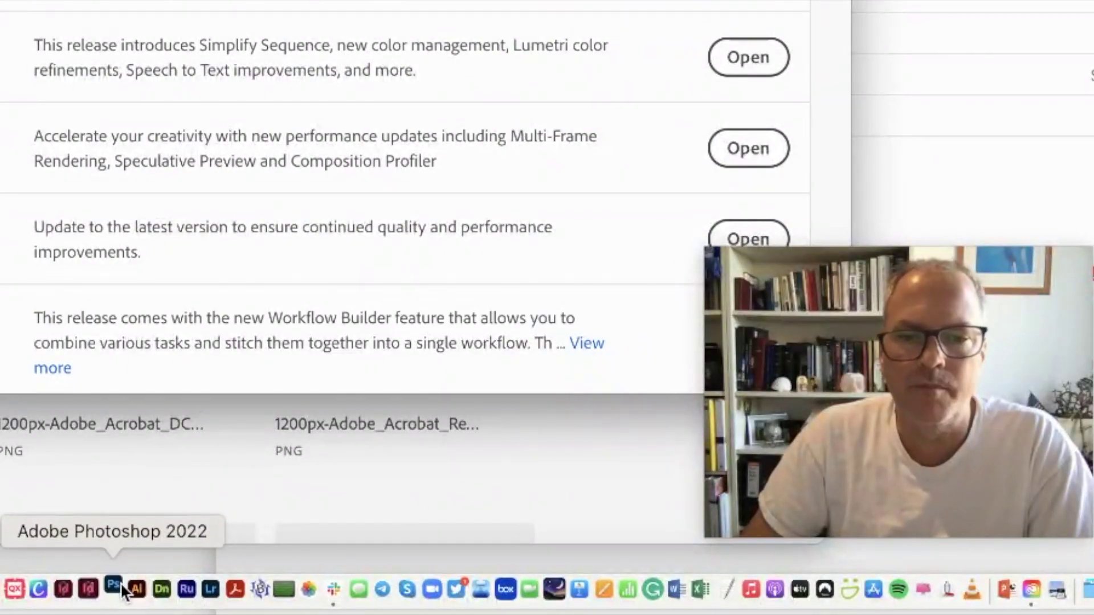
{"action": "right_click", "coordinate": [115, 589]}
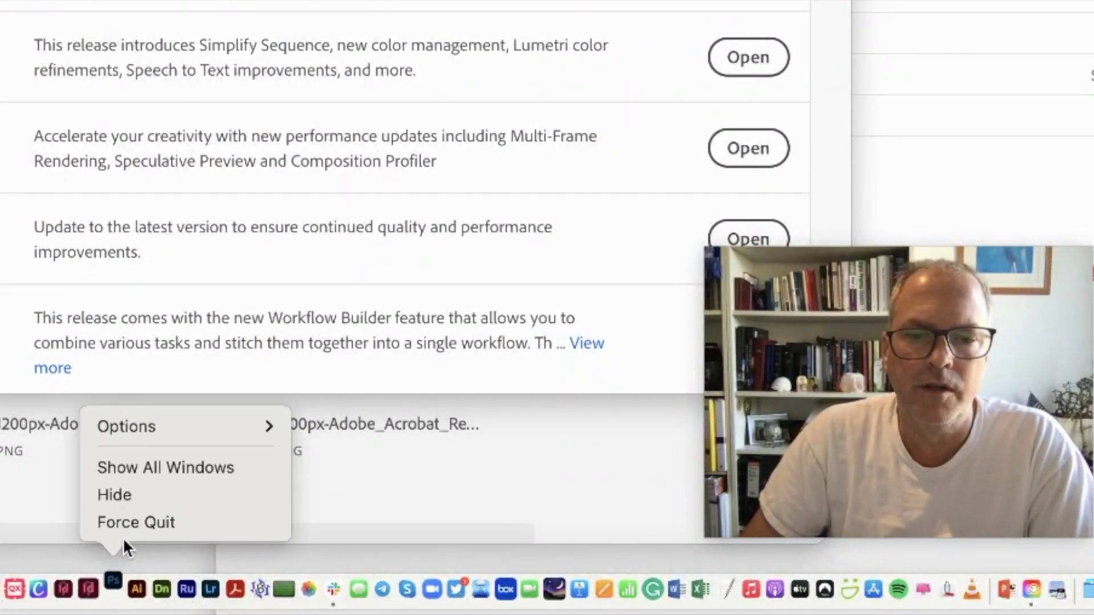
{"action": "left_click", "coordinate": [122, 523]}
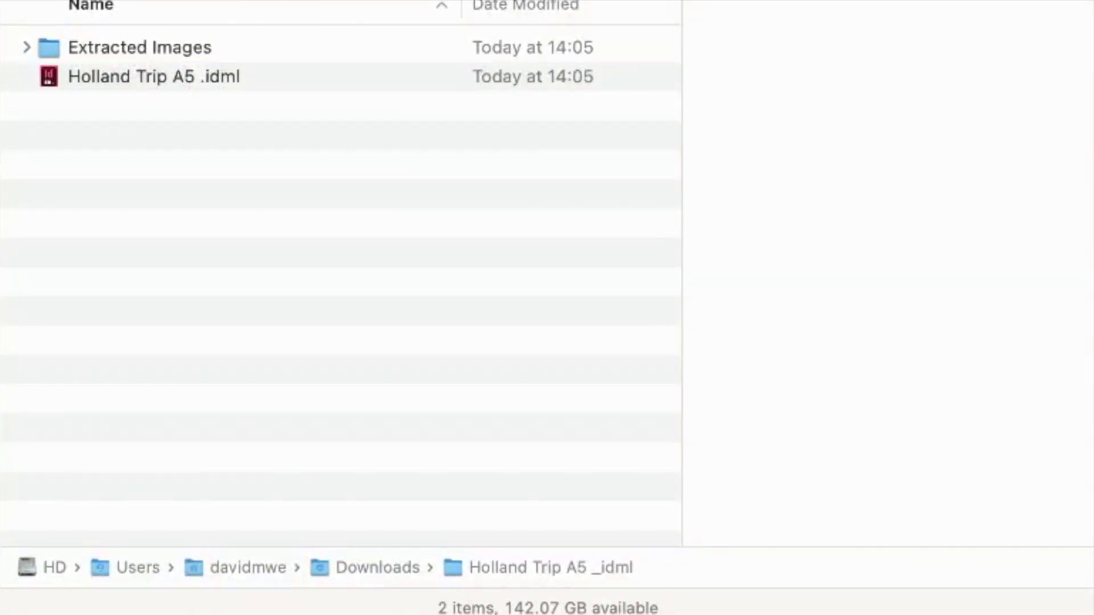
Step: Go to Applications and look over the Adobe InDesign 2020, 2021 and 2022 folders
{"action": "key", "text": "super+bracketleft"}
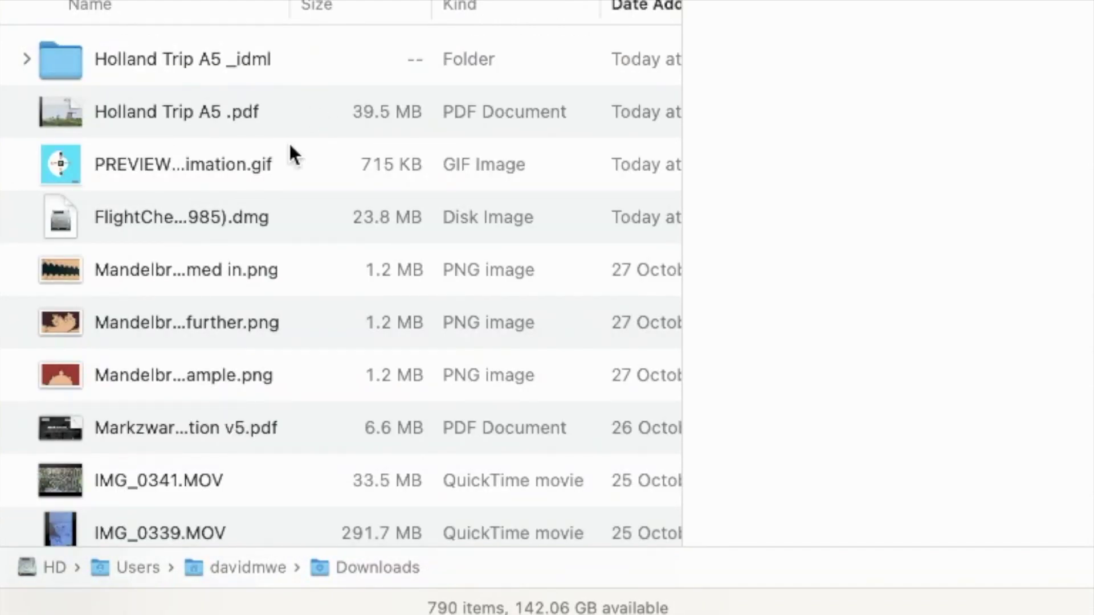
{"action": "key", "text": "super+shift+a"}
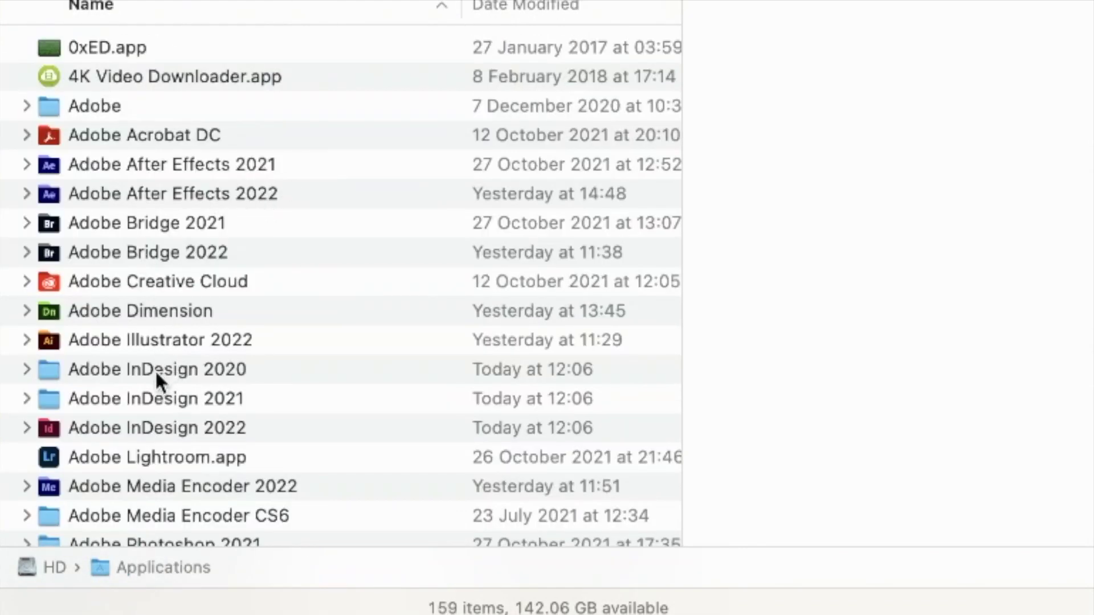
{"action": "left_click", "coordinate": [112, 375]}
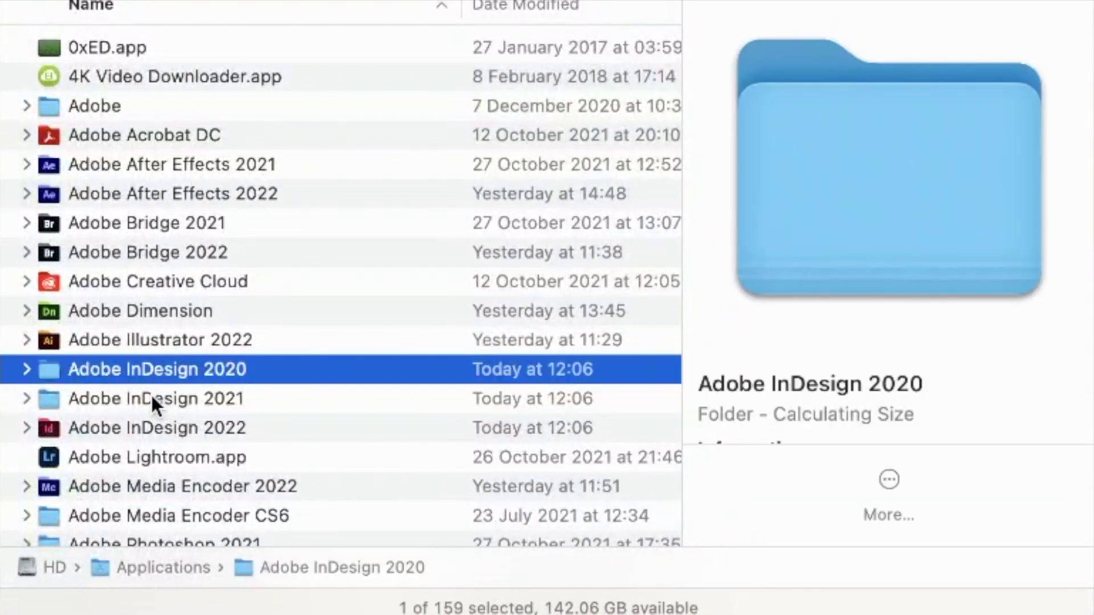
{"action": "left_click", "coordinate": [145, 398]}
{"action": "left_click", "coordinate": [163, 432]}
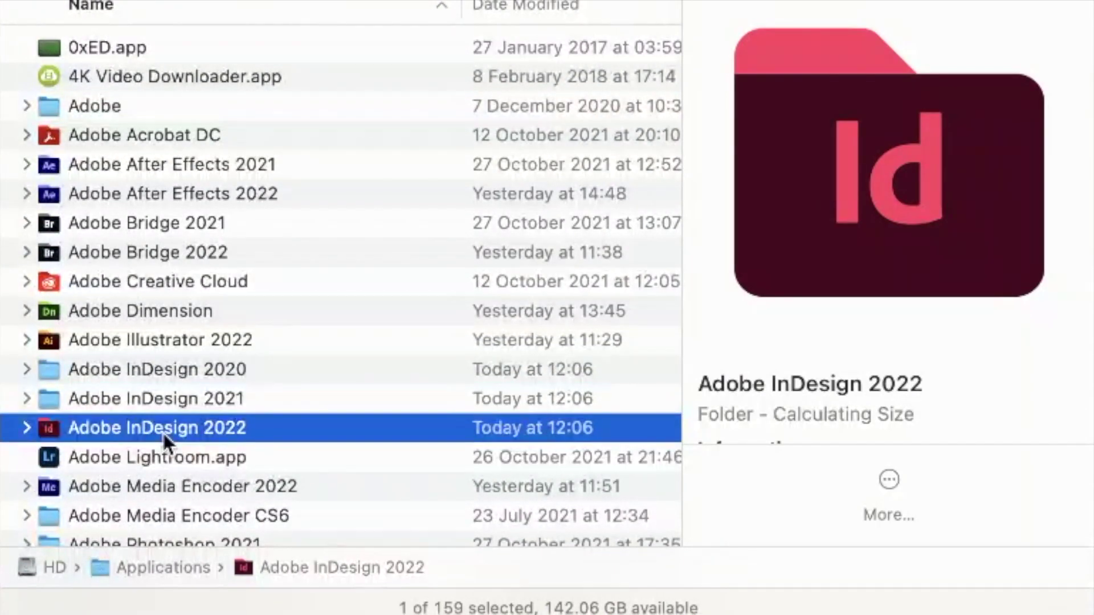
{"action": "left_click", "coordinate": [162, 397]}
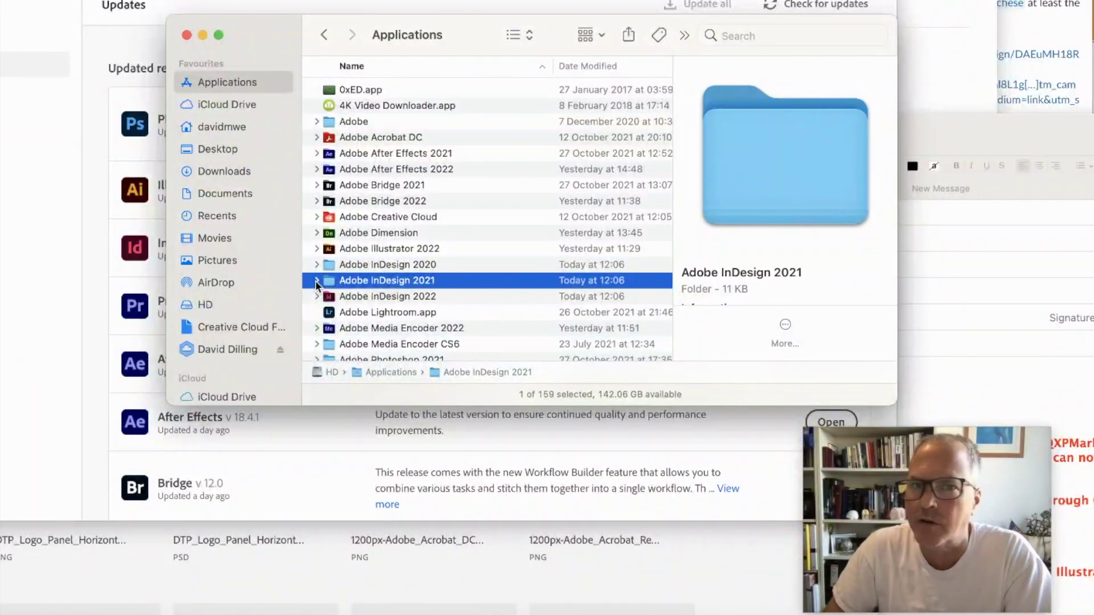
{"action": "left_click", "coordinate": [316, 282]}
{"action": "left_click", "coordinate": [317, 282]}
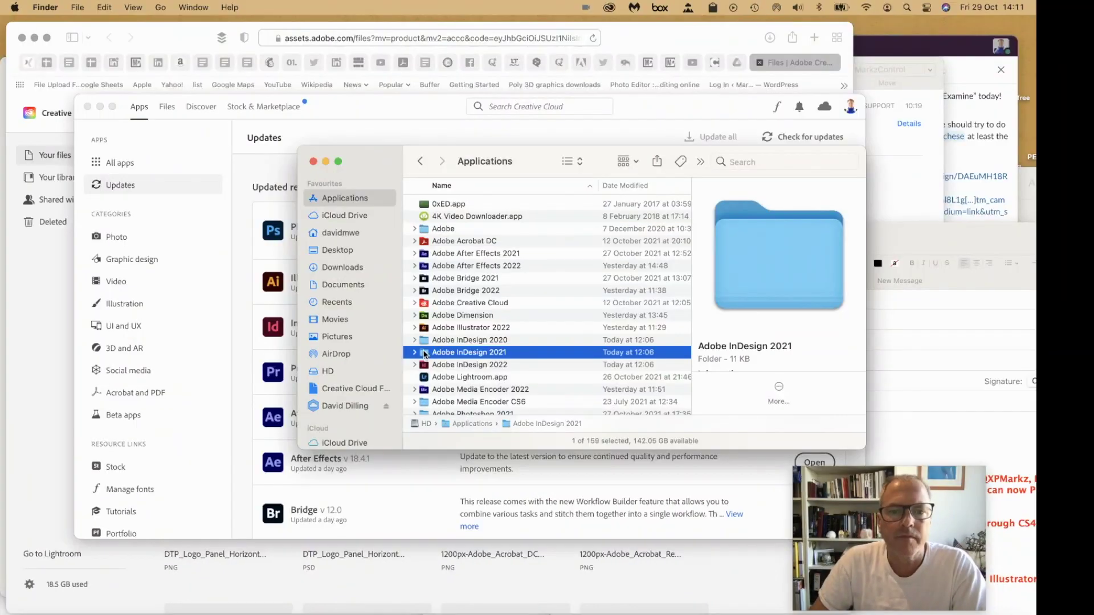
Step: Confirm the InDesign 2021 folder holds only Scripts, then add Adobe InDesign 2022.app to the Dock
{"action": "double_click", "coordinate": [424, 353]}
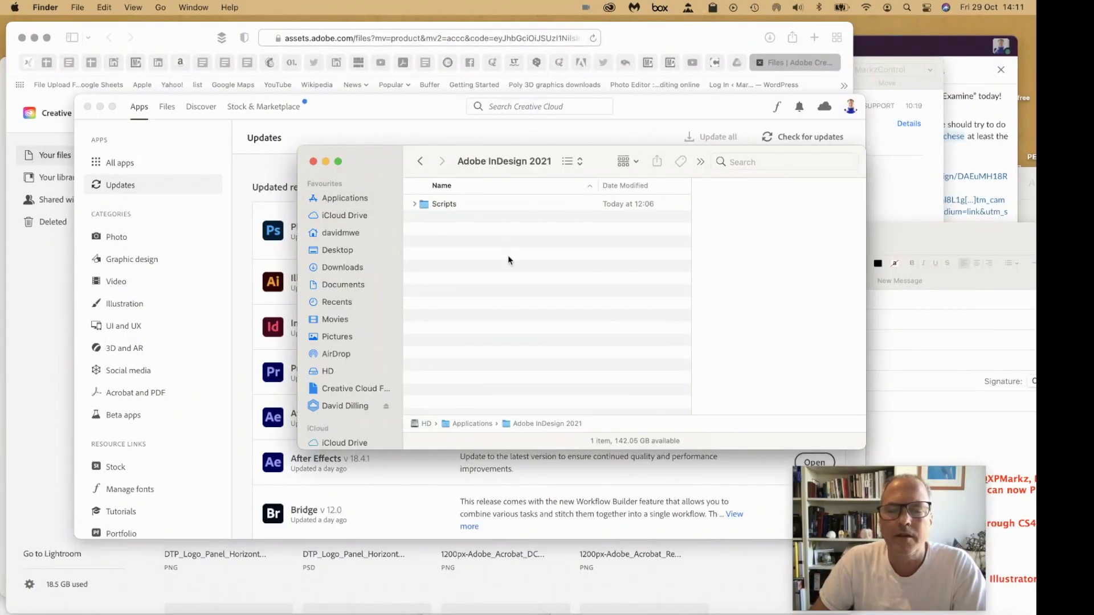
{"action": "left_click", "coordinate": [419, 162]}
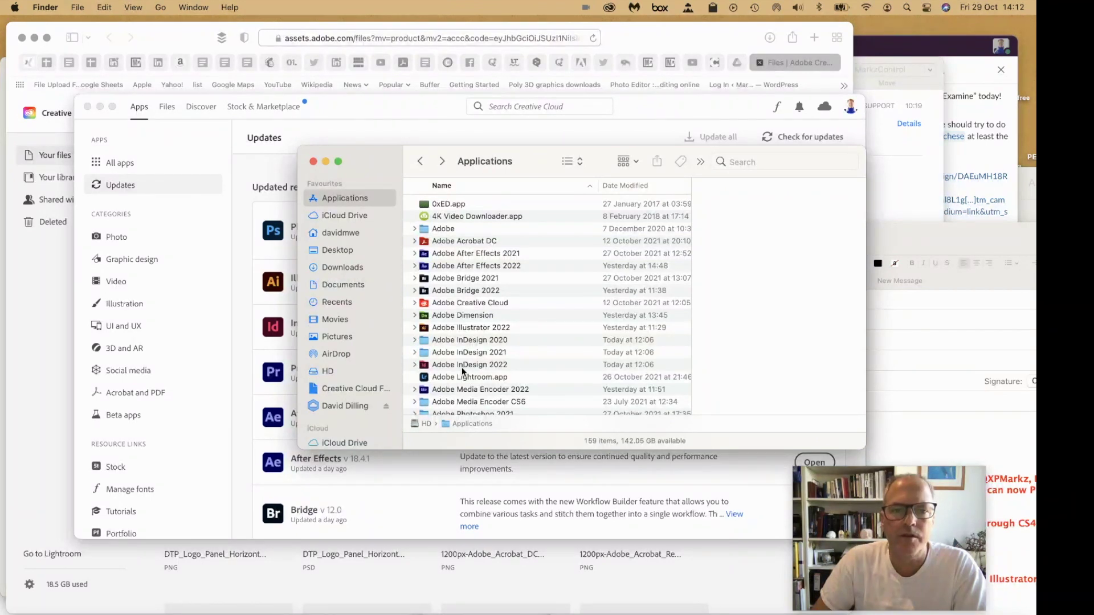
{"action": "double_click", "coordinate": [439, 349]}
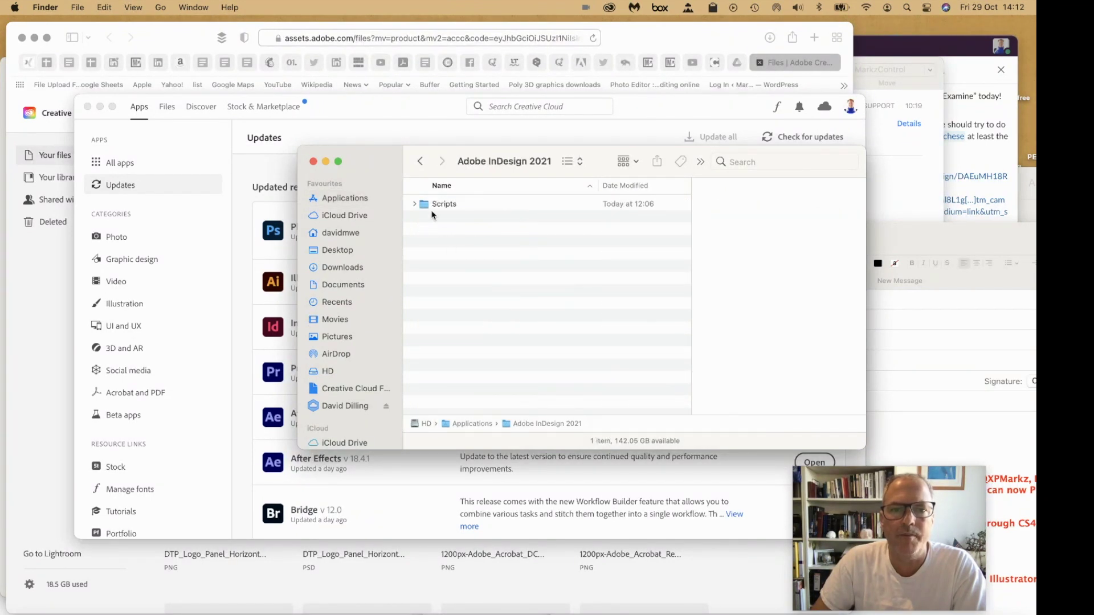
{"action": "left_click", "coordinate": [420, 161]}
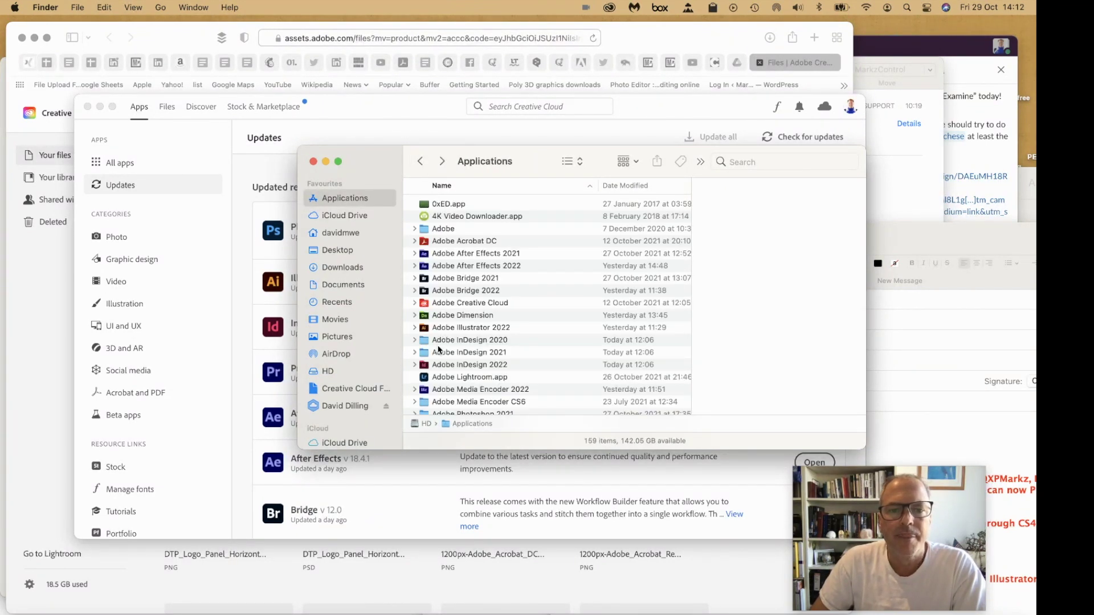
{"action": "double_click", "coordinate": [442, 365]}
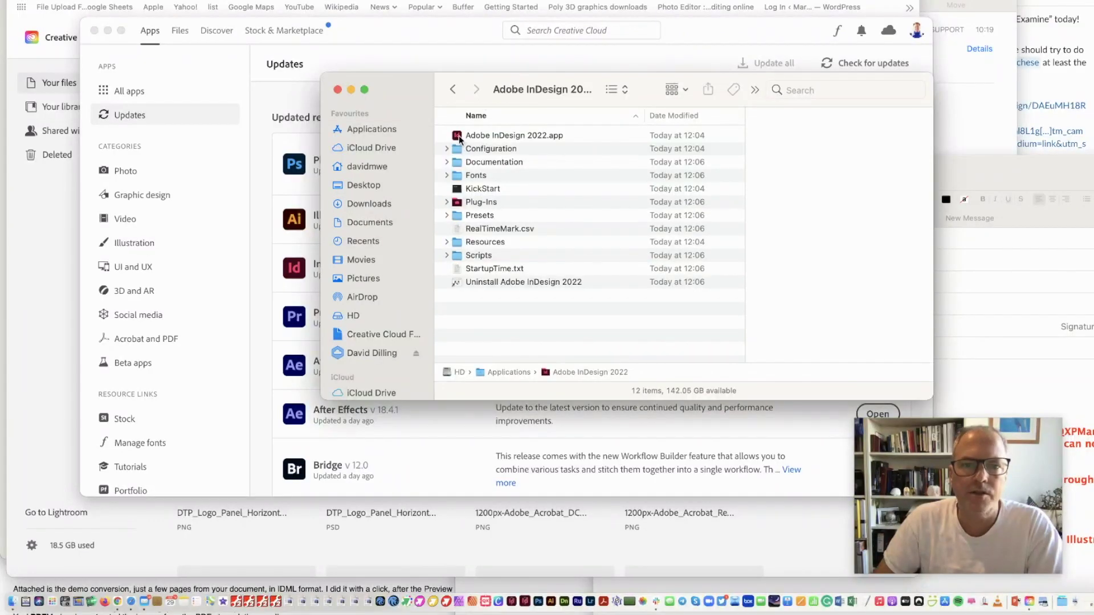
{"action": "left_click_drag", "start_coordinate": [459, 135], "coordinate": [510, 604]}
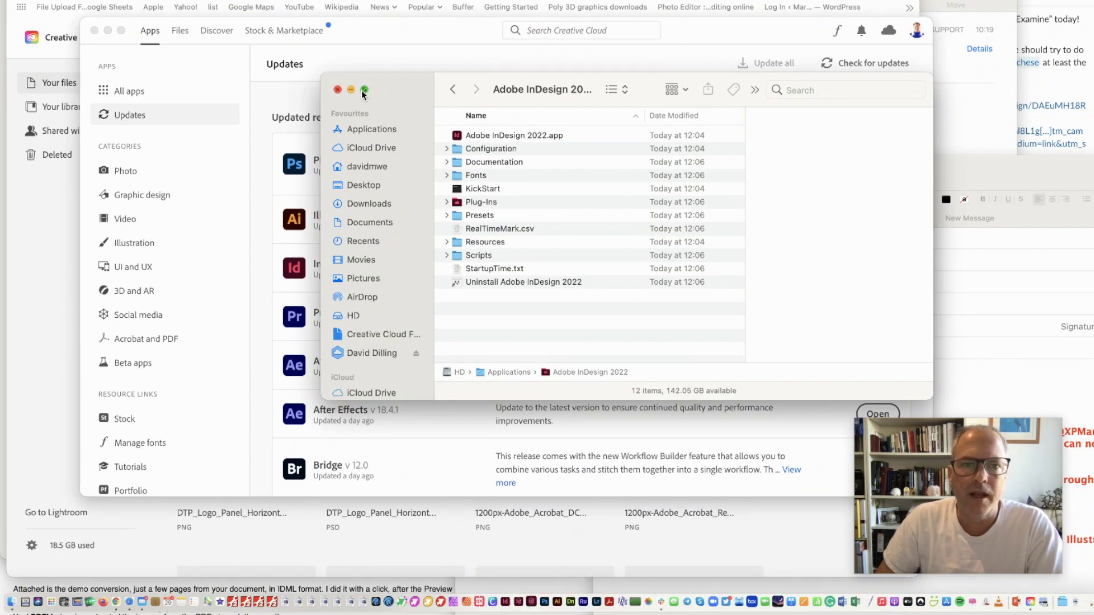
{"action": "left_click_drag", "start_coordinate": [391, 86], "coordinate": [574, 66]}
Step: Install InDesign 16.4 via Other versions on the InDesign 17.0 row and confirm with Continue
{"action": "left_click", "coordinate": [427, 60]}
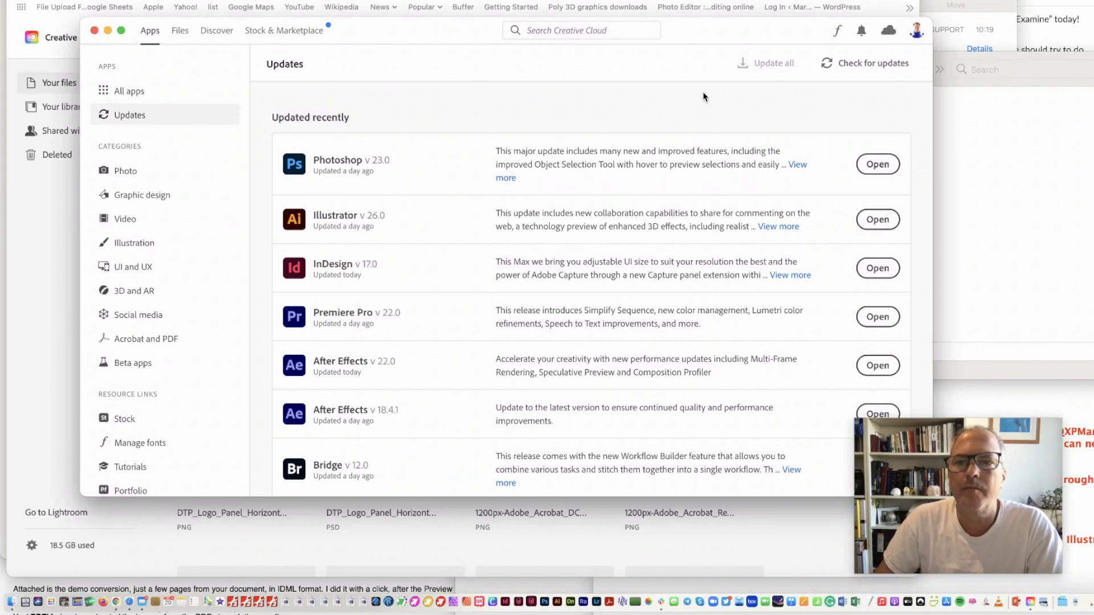
{"action": "left_click", "coordinate": [133, 94]}
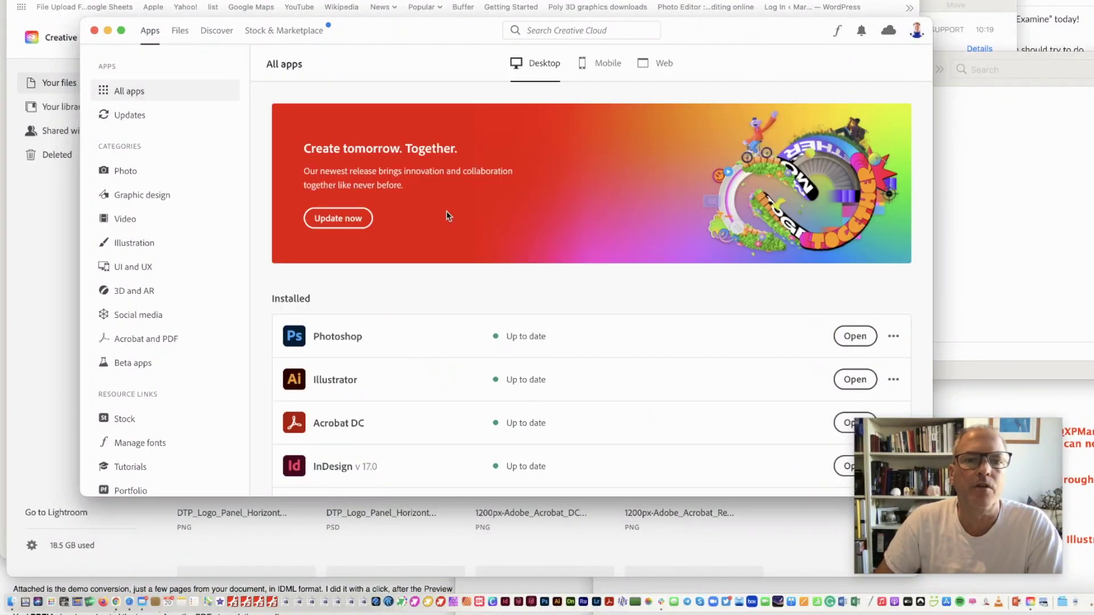
{"action": "scroll", "coordinate": [431, 393], "scroll_direction": "down", "scroll_amount": 4}
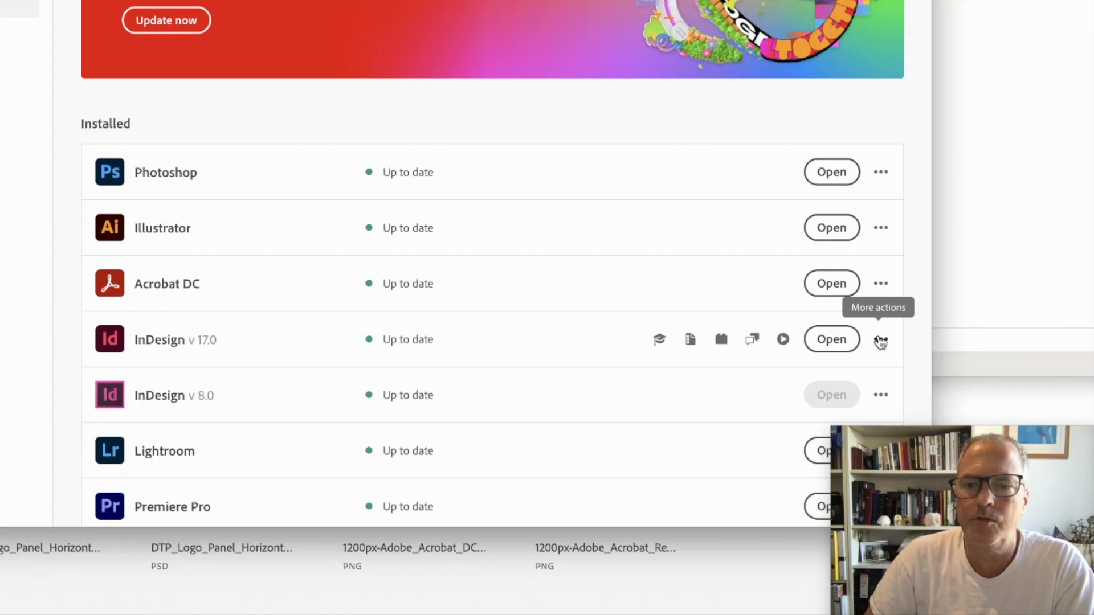
{"action": "left_click", "coordinate": [882, 341]}
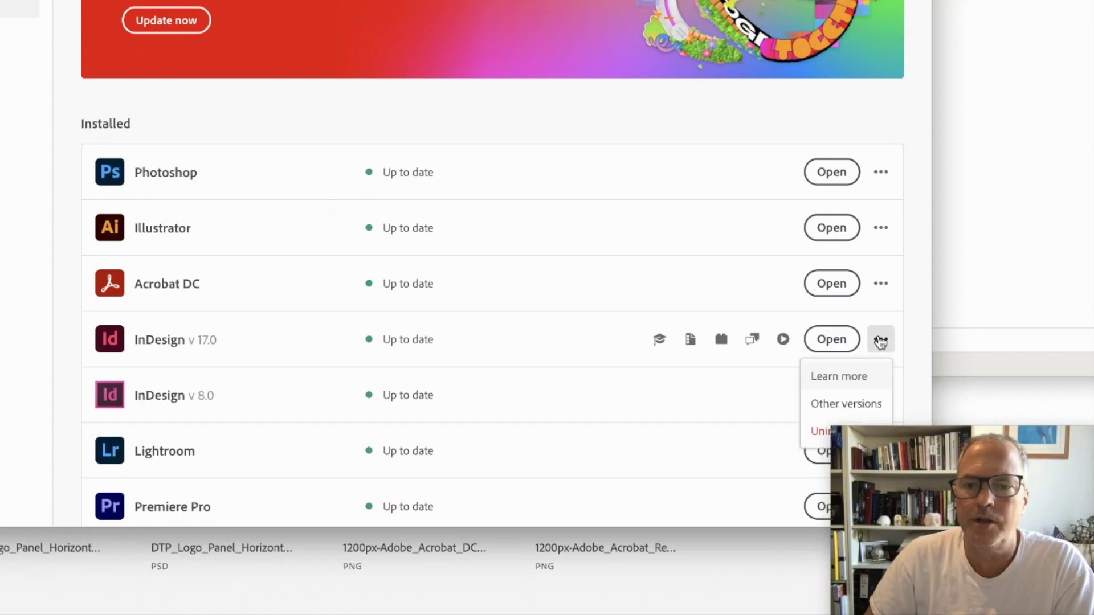
{"action": "left_click", "coordinate": [848, 406]}
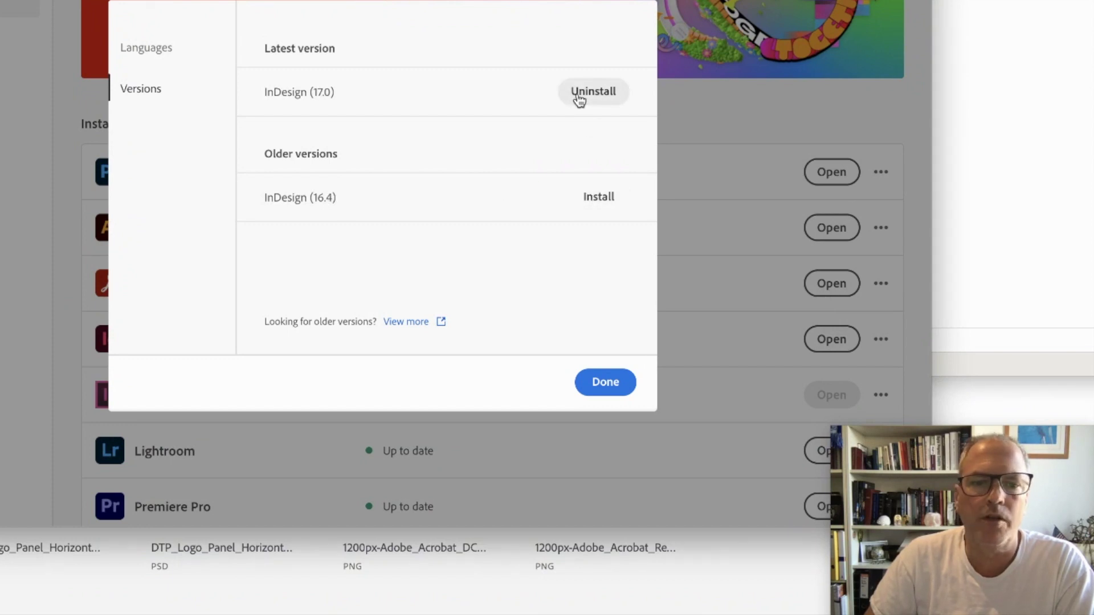
{"action": "left_click", "coordinate": [598, 197]}
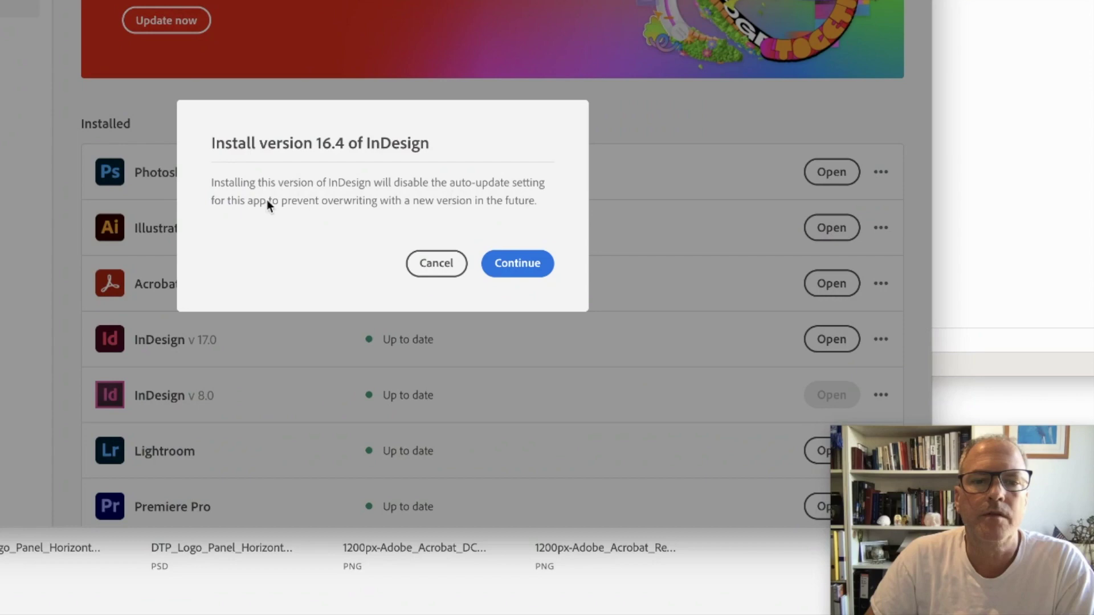
{"action": "left_click", "coordinate": [517, 263]}
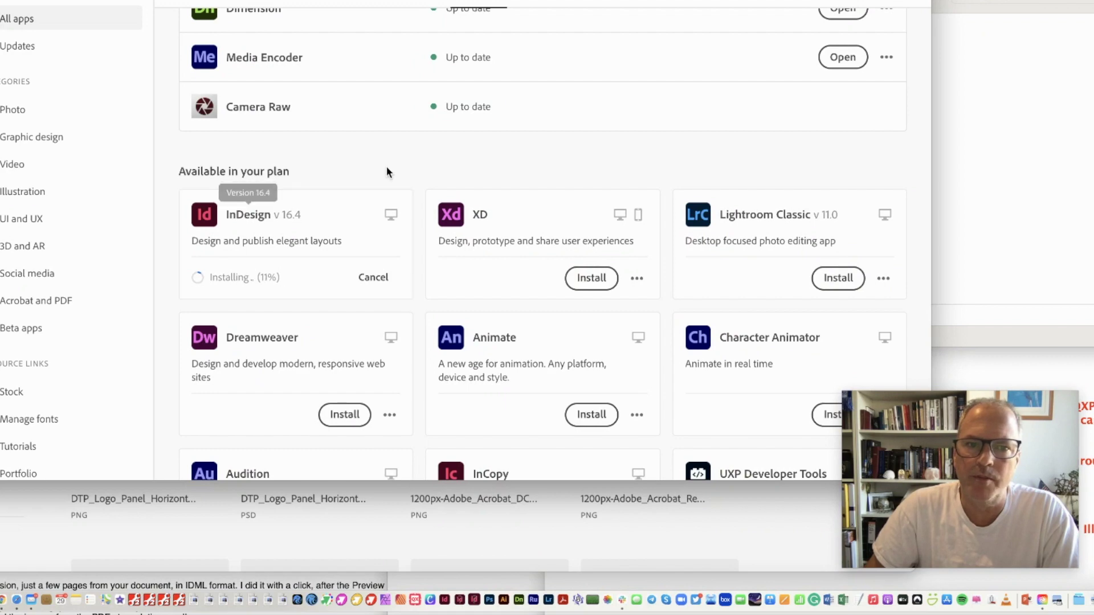
Step: Scroll up to InDesign v8.0 and check its extra actions menu twice before closing it
{"action": "scroll", "coordinate": [456, 159], "scroll_direction": "up", "scroll_amount": 10}
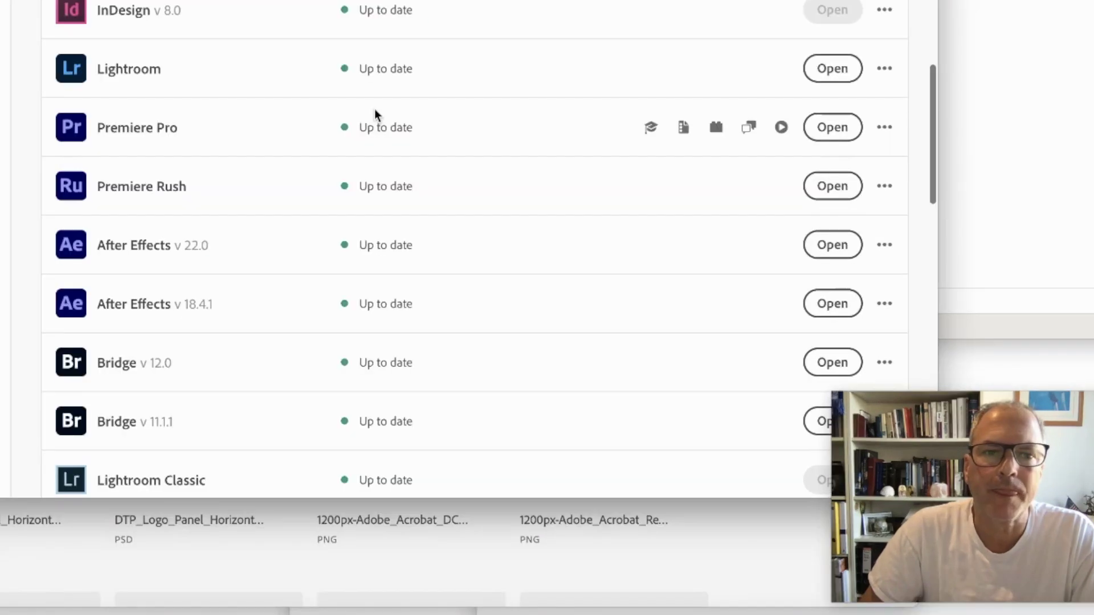
{"action": "scroll", "coordinate": [462, 140], "scroll_direction": "up", "scroll_amount": 3}
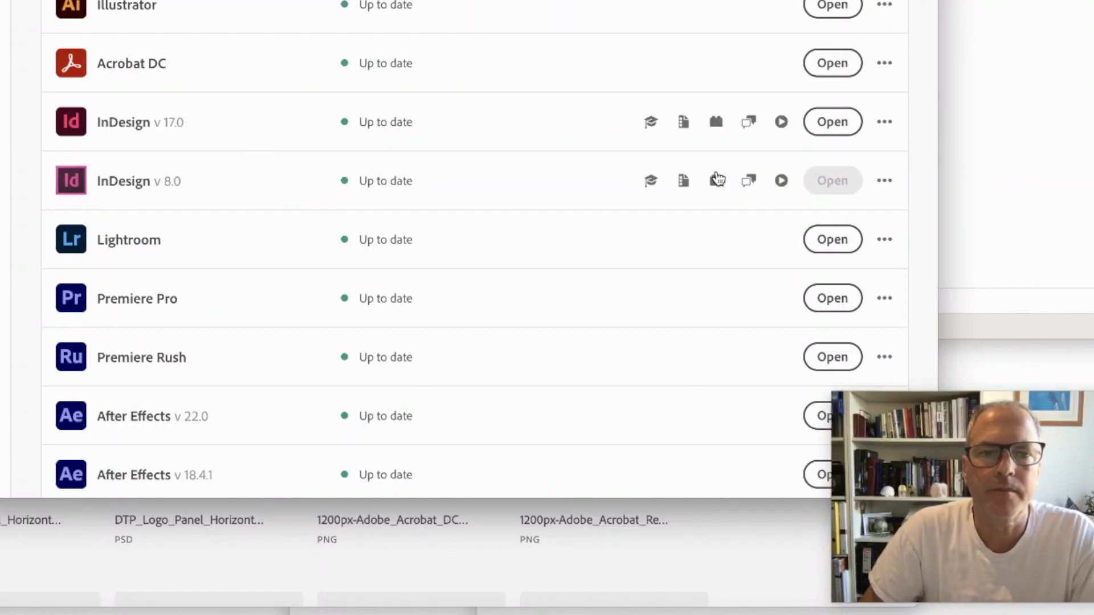
{"action": "left_click", "coordinate": [885, 181]}
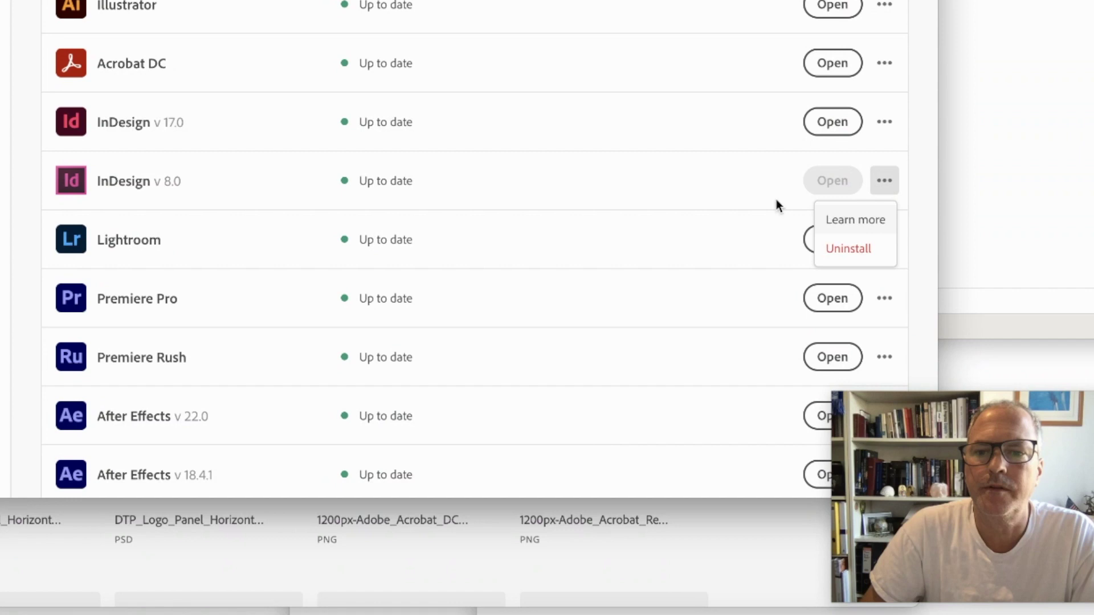
{"action": "left_click", "coordinate": [475, 176]}
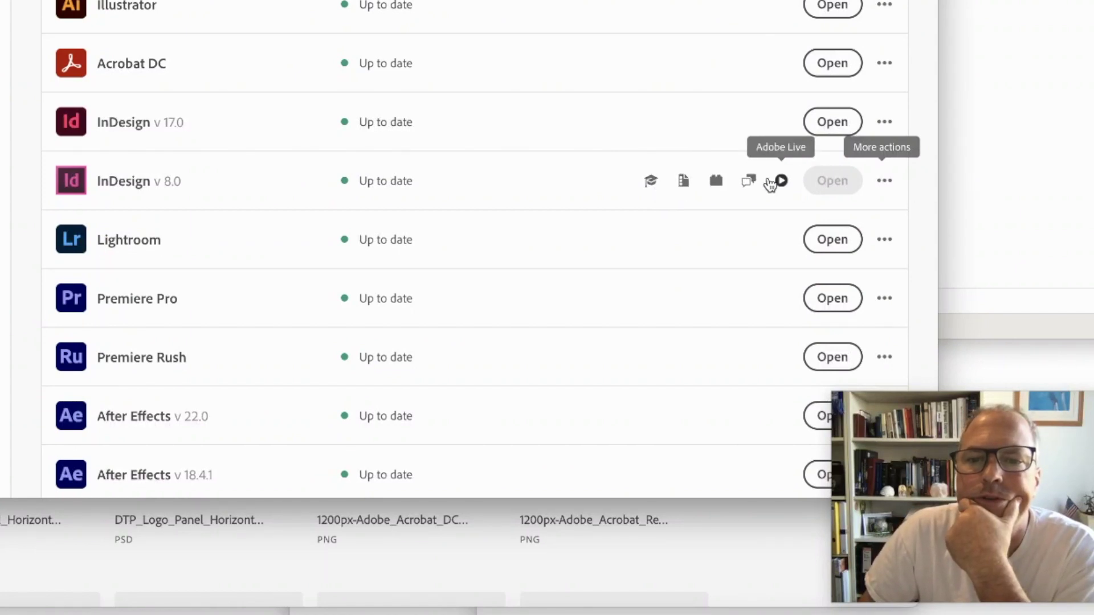
{"action": "left_click", "coordinate": [884, 183]}
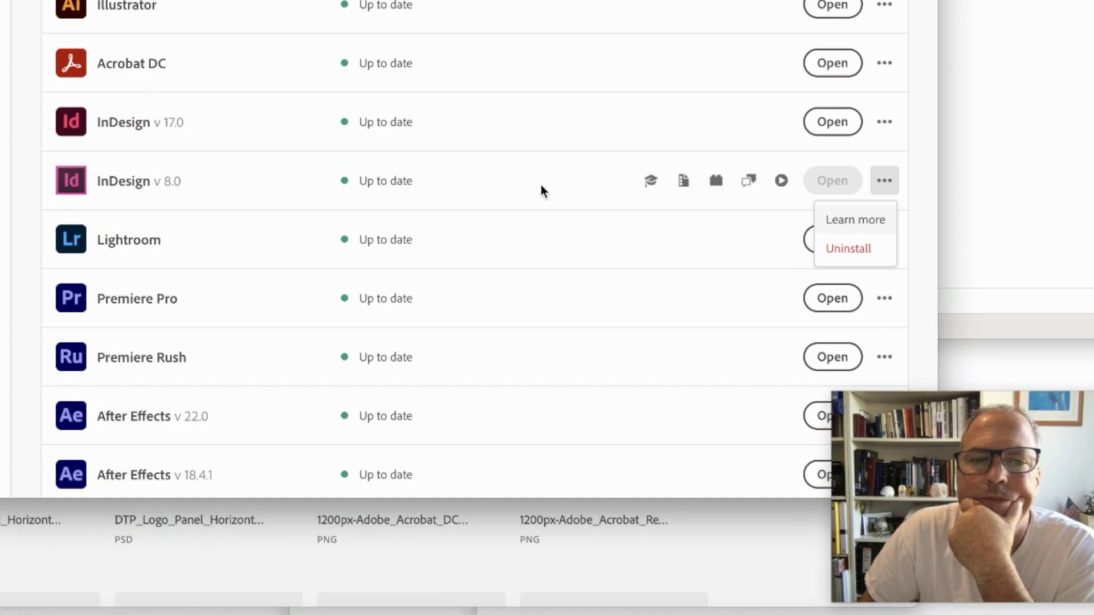
{"action": "left_click", "coordinate": [512, 182]}
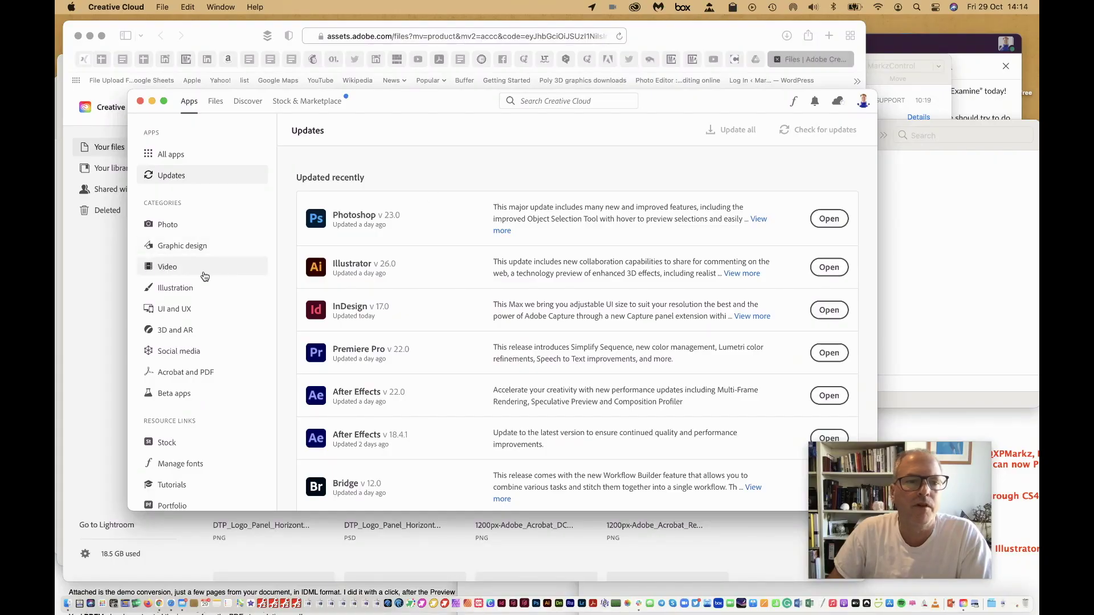
Step: In Preferences > Apps, turn off auto-update for After Effects and for all apps, then click Done
{"action": "left_click", "coordinate": [127, 6]}
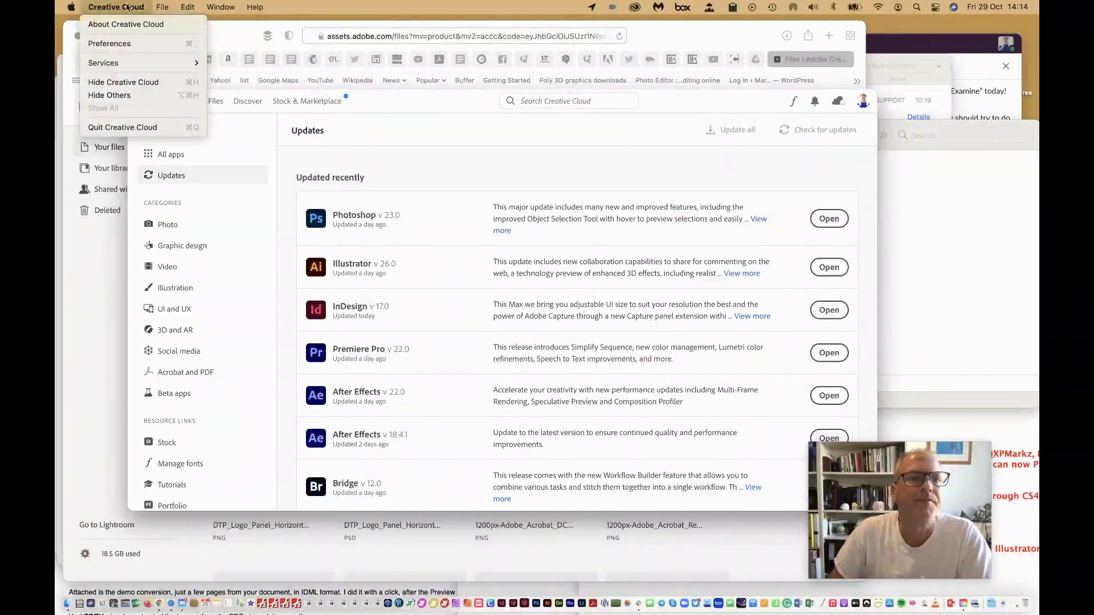
{"action": "left_click", "coordinate": [127, 45]}
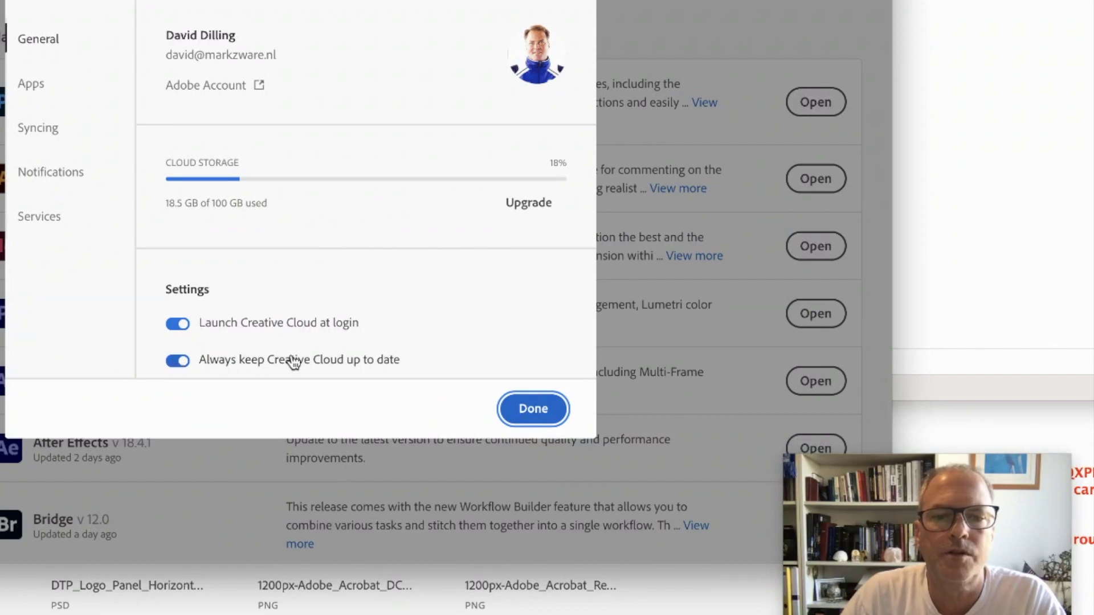
{"action": "left_click", "coordinate": [35, 84]}
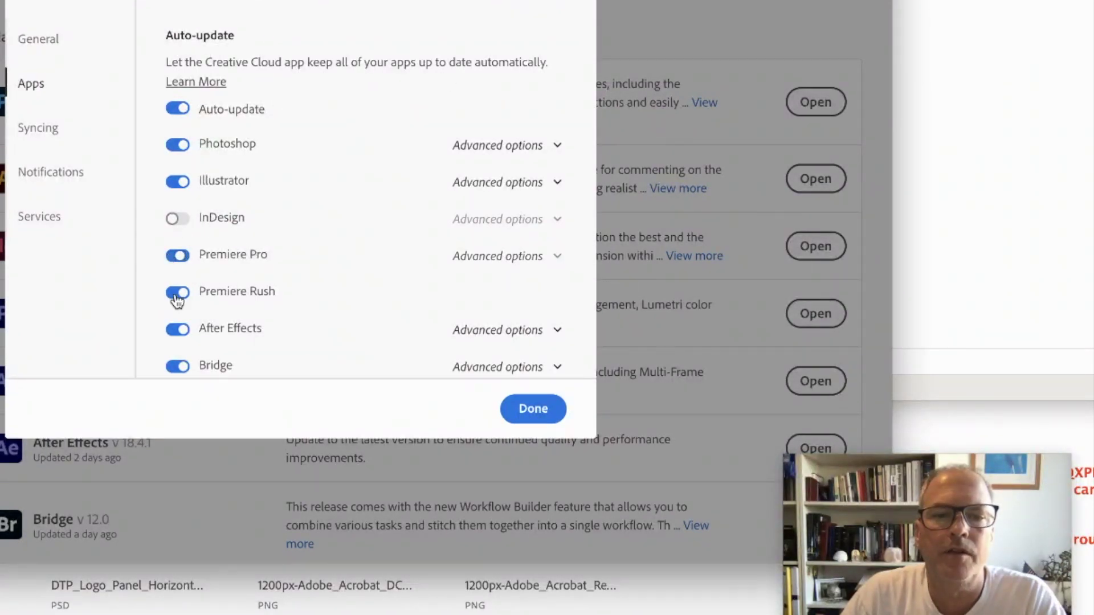
{"action": "left_click", "coordinate": [192, 331]}
{"action": "scroll", "coordinate": [194, 268], "scroll_direction": "down", "scroll_amount": 3}
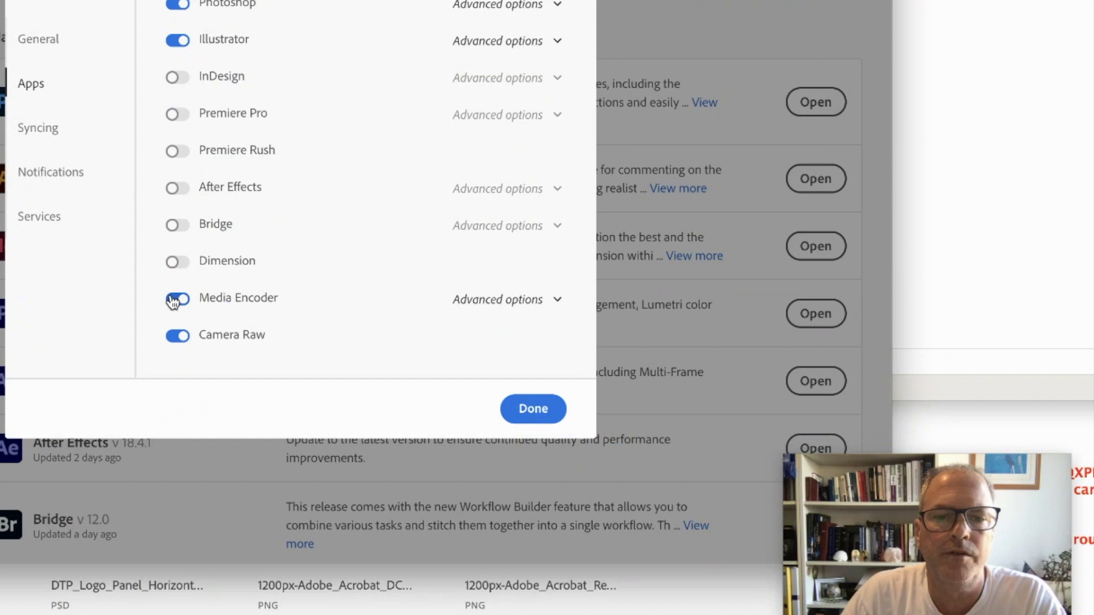
{"action": "scroll", "coordinate": [315, 265], "scroll_direction": "up", "scroll_amount": 3}
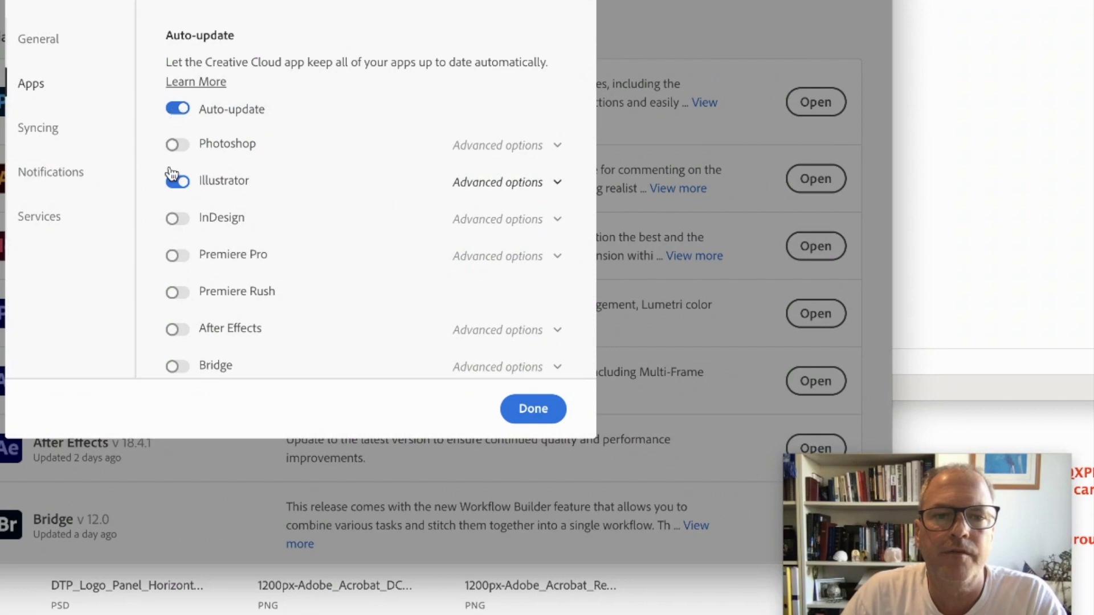
{"action": "left_click", "coordinate": [177, 110]}
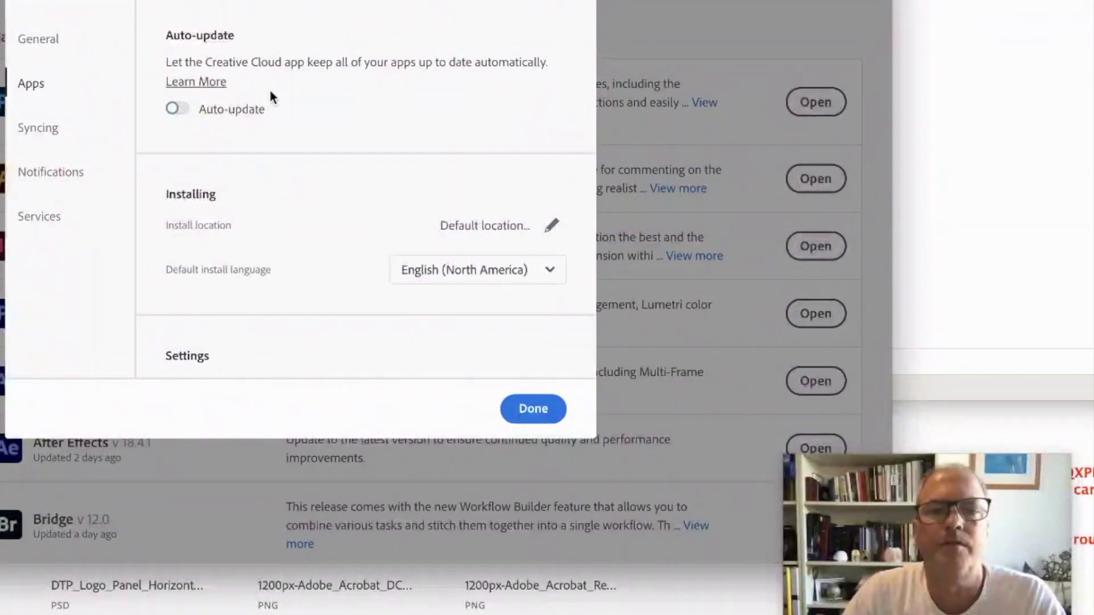
{"action": "left_click", "coordinate": [527, 408]}
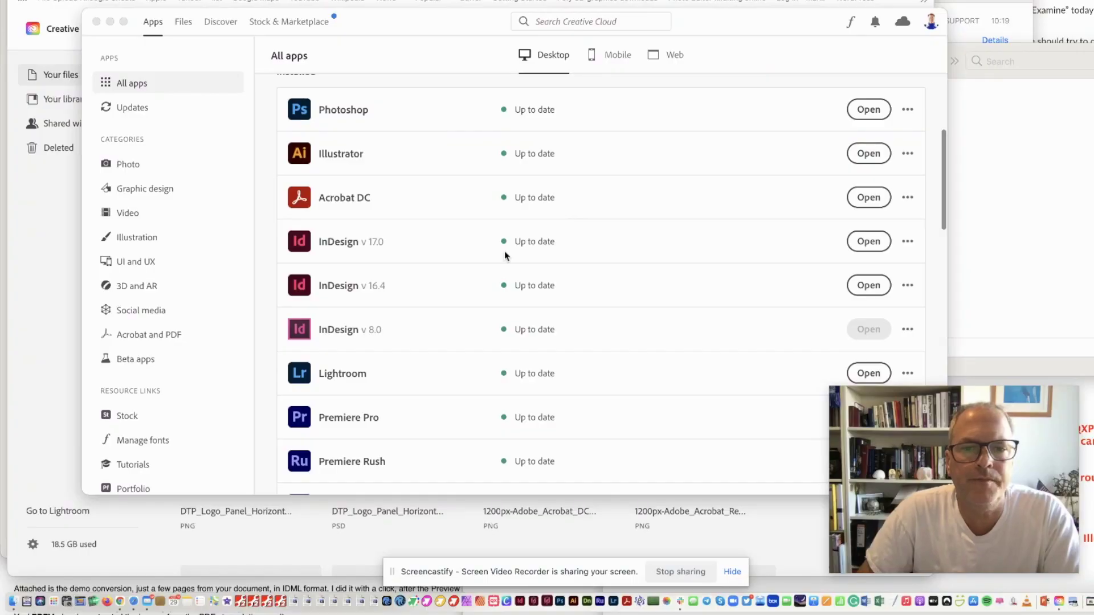
{"action": "scroll", "coordinate": [501, 253], "scroll_direction": "down", "scroll_amount": 2}
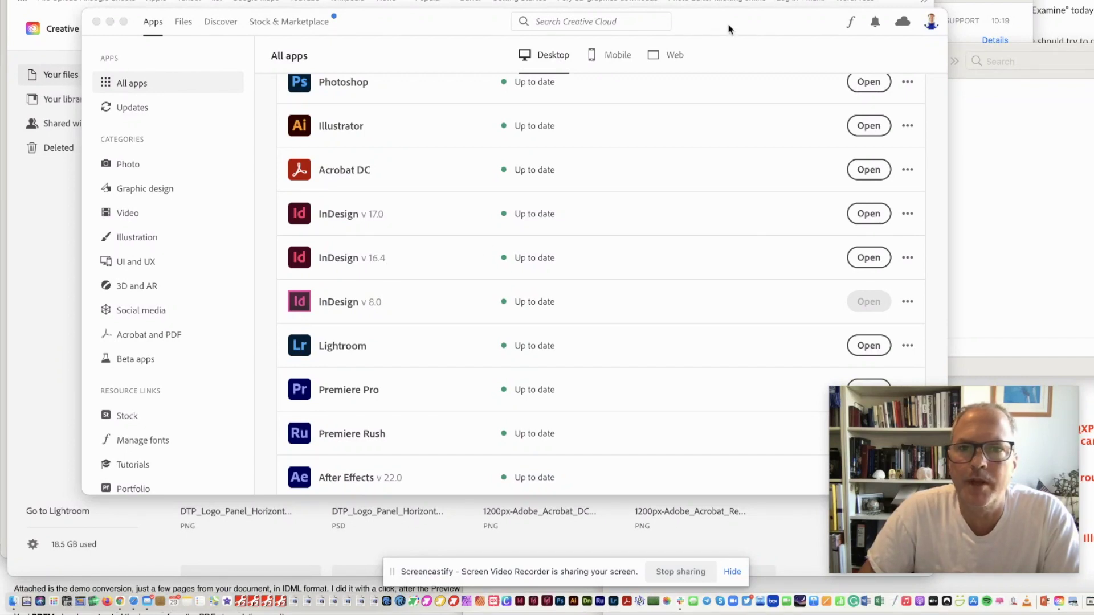
{"action": "left_click", "coordinate": [674, 22]}
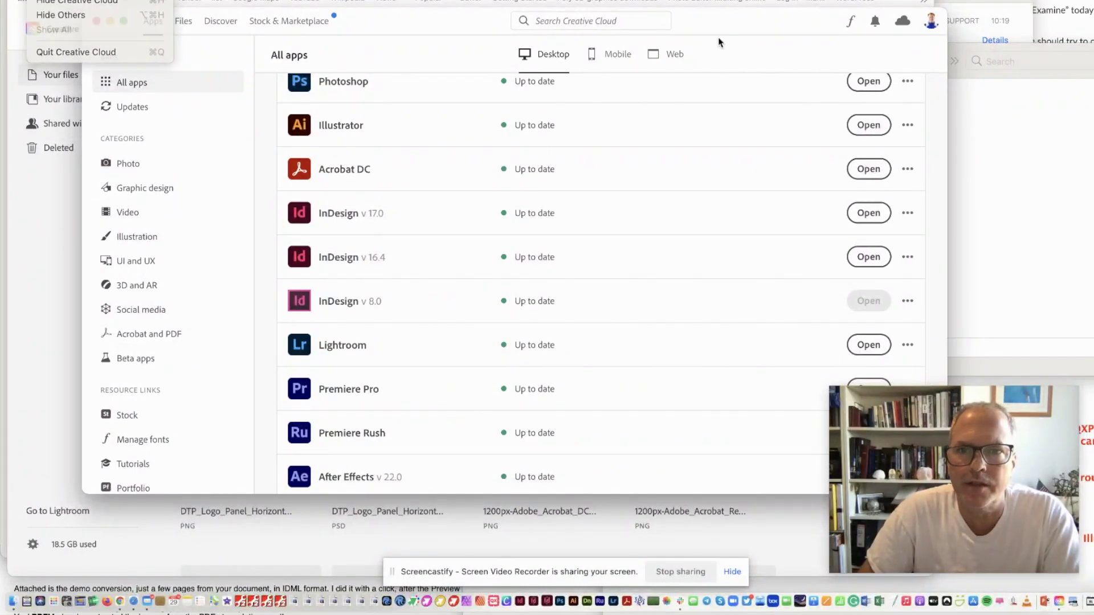
{"action": "left_click", "coordinate": [718, 36]}
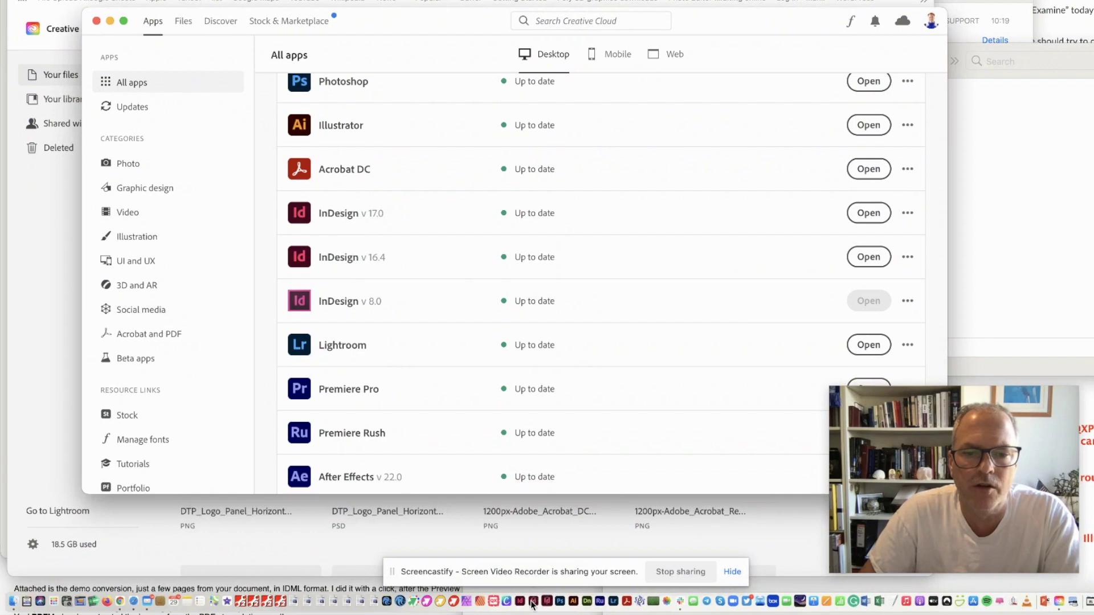
Step: Launch Adobe InDesign 2021 from the Dock to bring up its Home screen
{"action": "left_click", "coordinate": [732, 572]}
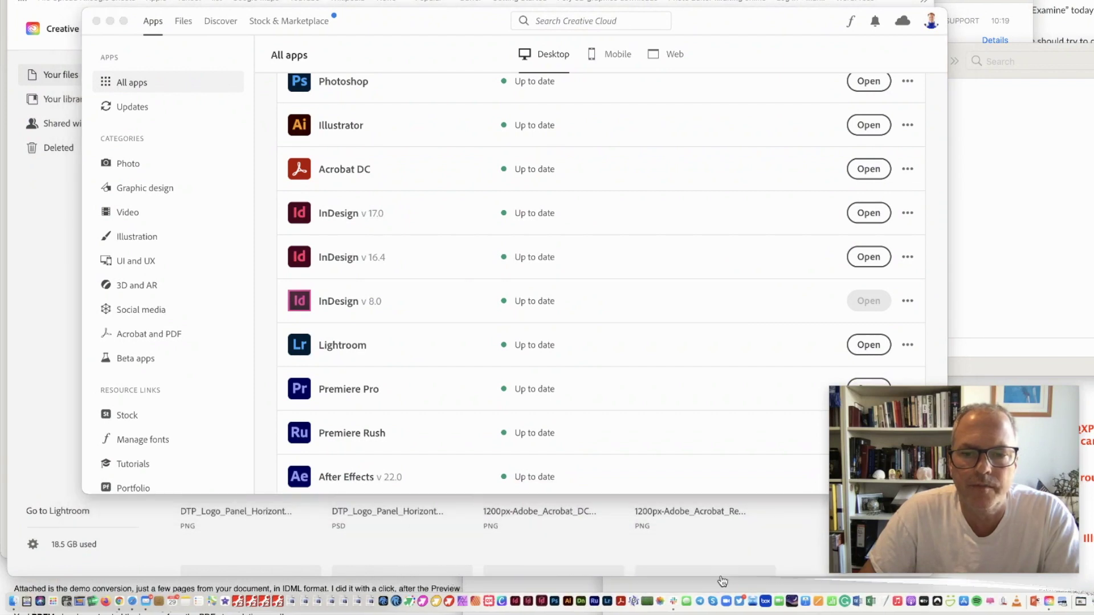
{"action": "left_click", "coordinate": [527, 602]}
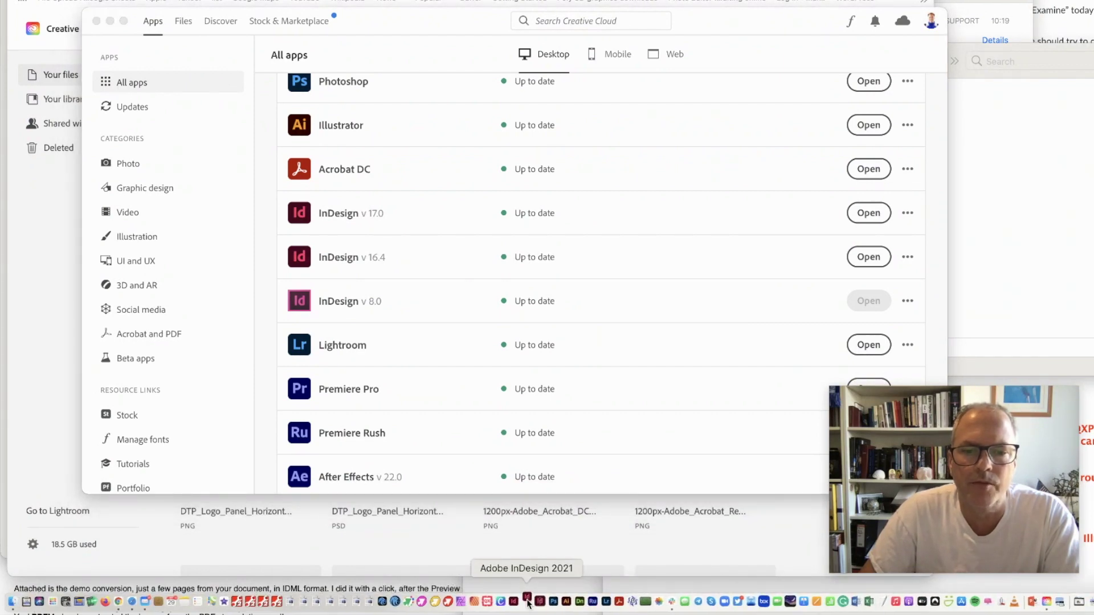